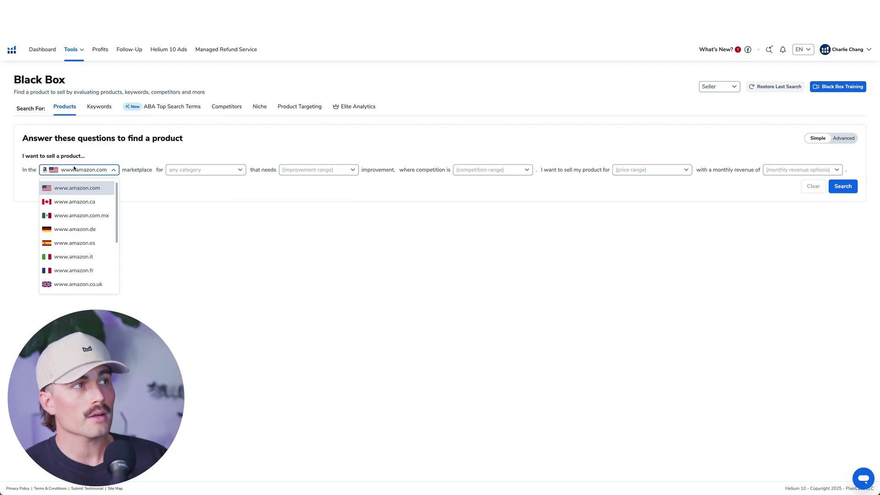
scroll(76, 220, down, 2)
click(241, 180)
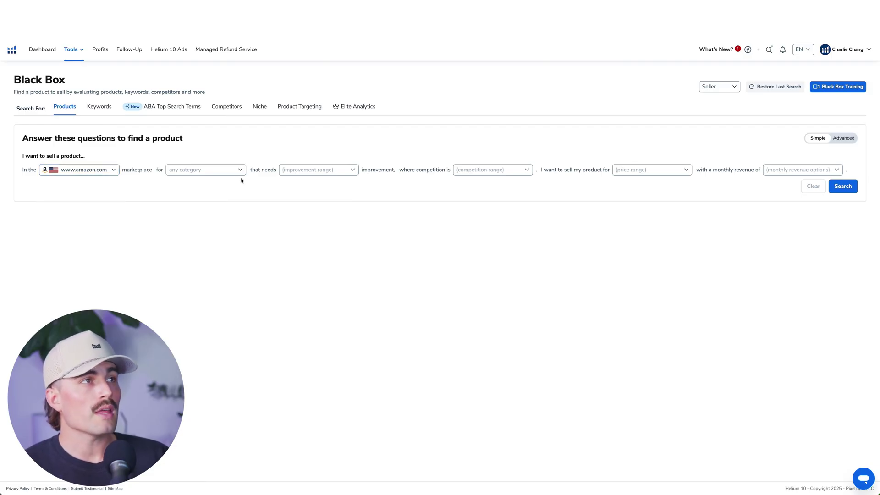
click(229, 169)
scroll(215, 240, down, 1)
scroll(215, 240, down, 3)
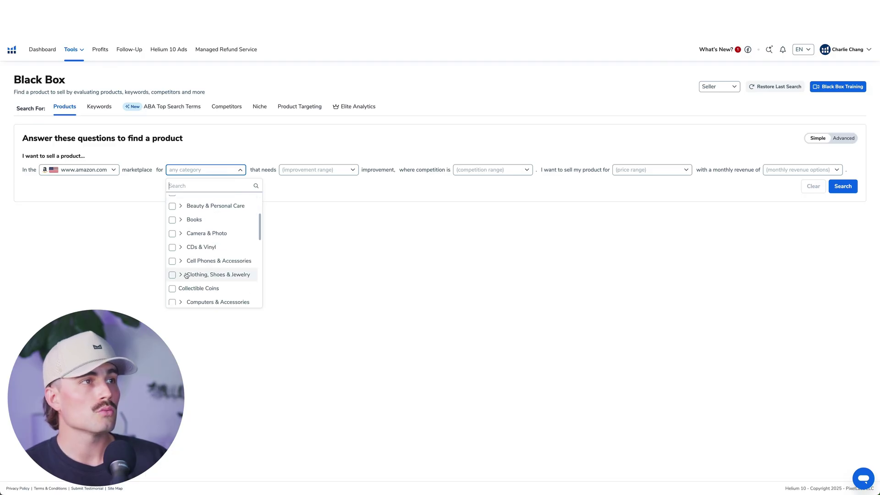
click(173, 276)
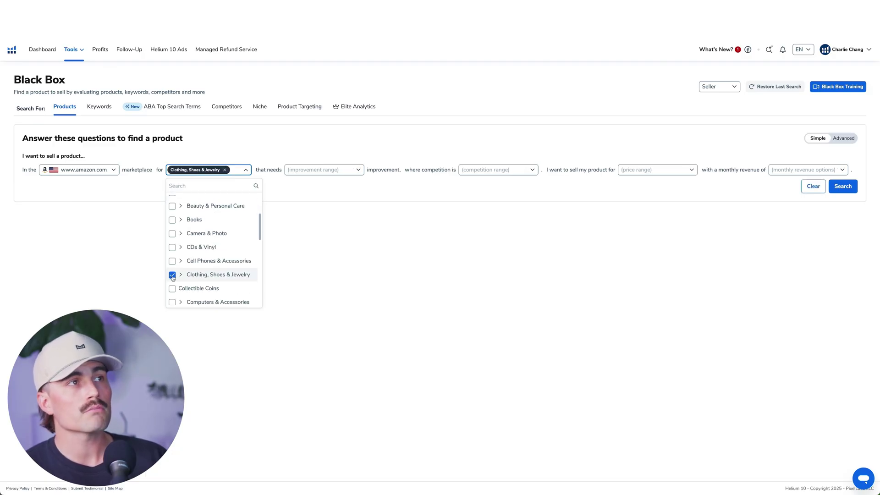
click(275, 270)
Step: Set the needed improvement to "a lot of" and the competition level to "medium"
click(308, 170)
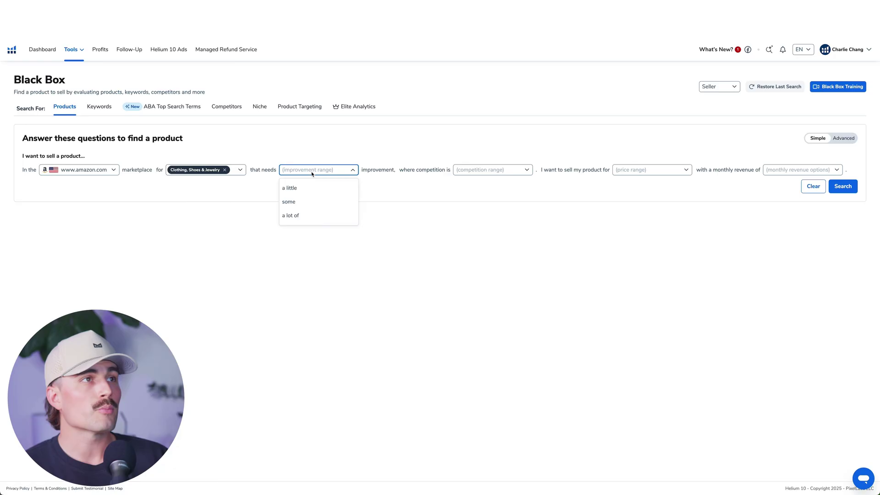
click(302, 215)
click(485, 173)
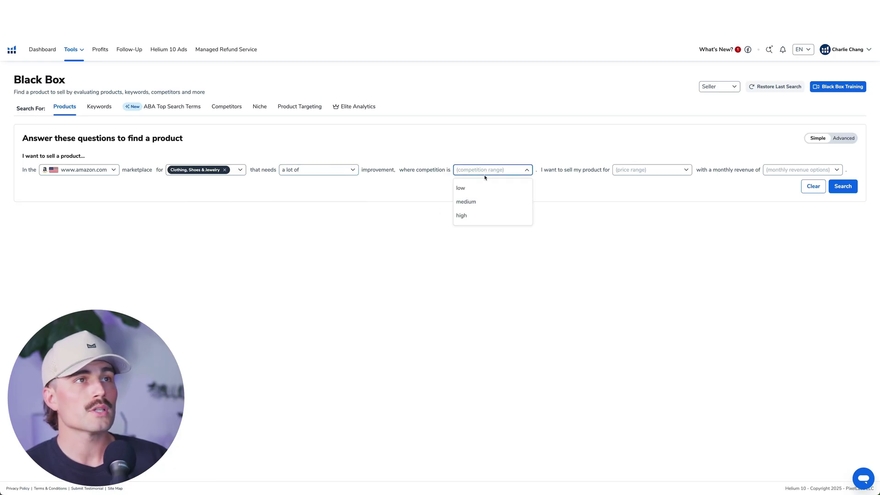
click(478, 201)
Step: Set the price range to $30-100 and the monthly revenue to $10,000+, and run the product search
click(647, 171)
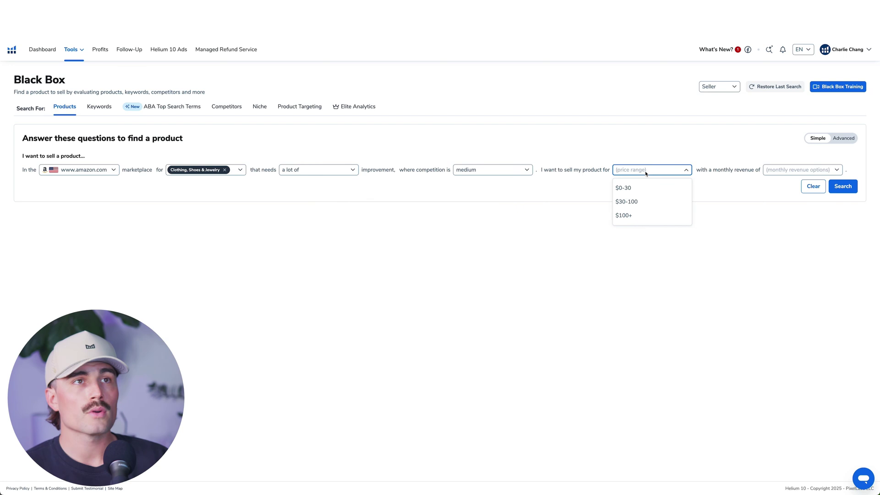
click(642, 202)
click(801, 170)
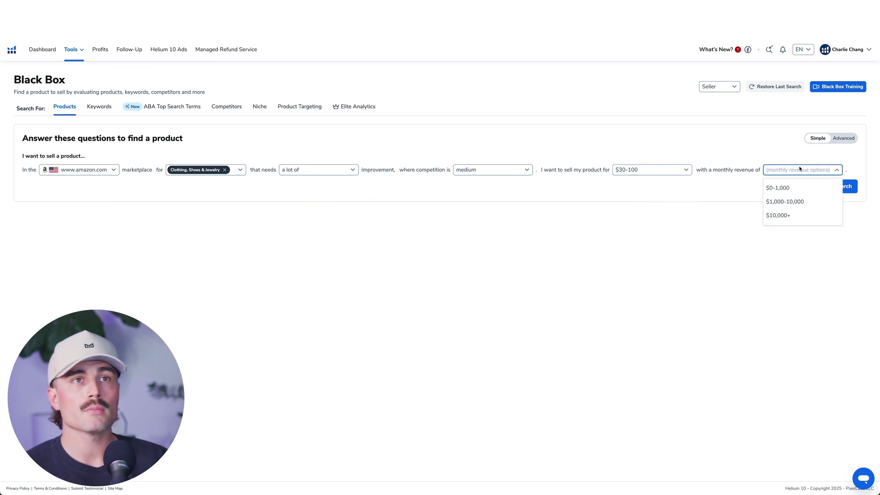
click(779, 216)
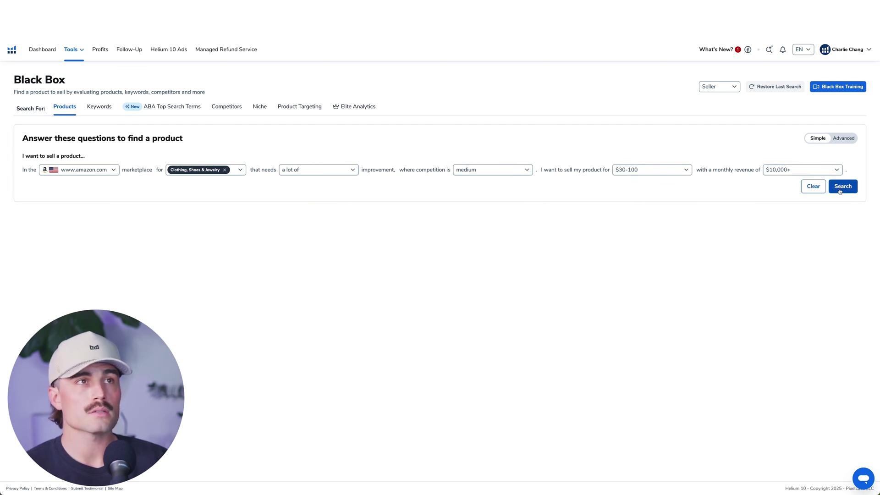
click(842, 188)
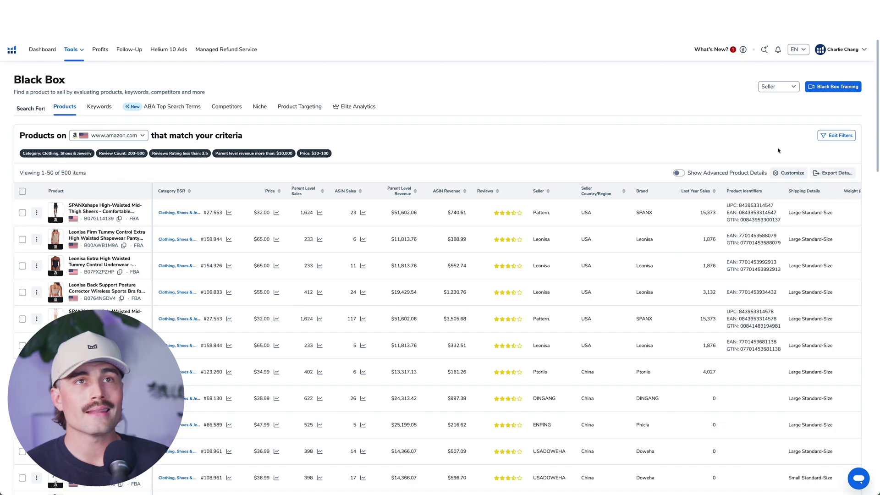
Step: Edit the result filters: clear the minimum review count and set the maximum review count to 200
click(836, 136)
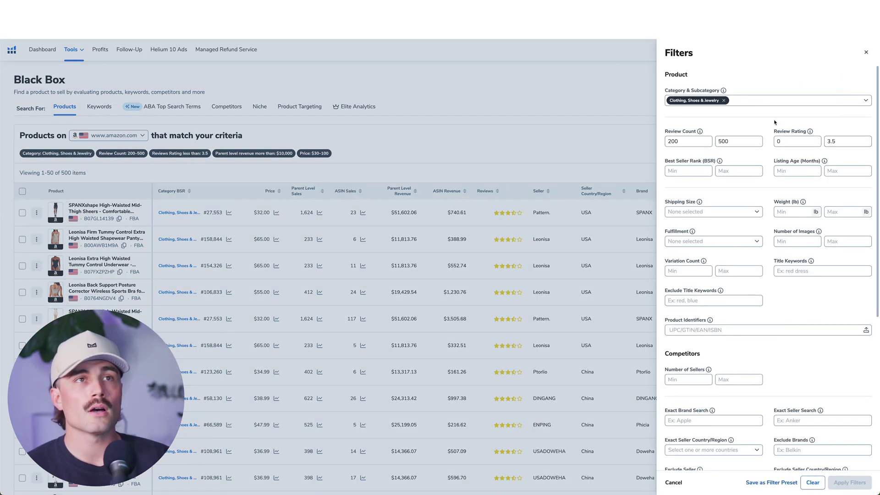
click(687, 141)
double_click(672, 142)
key(BackSpace)
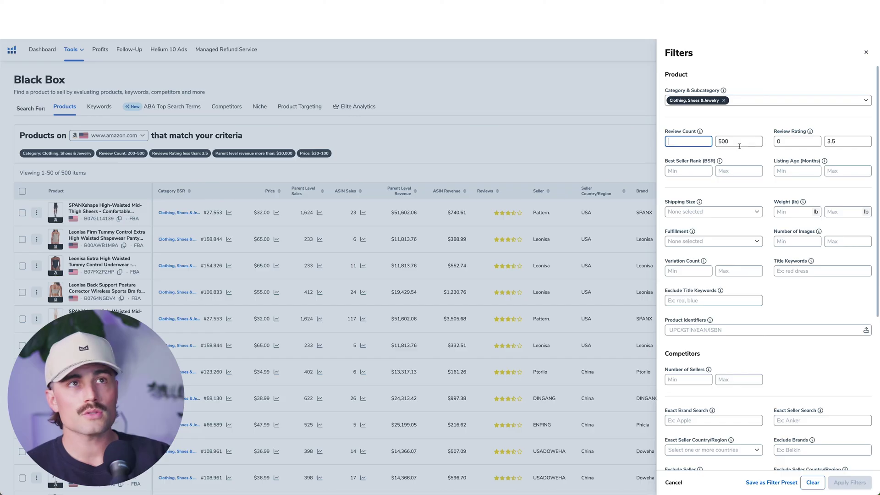
click(741, 142)
double_click(741, 141)
text(200)
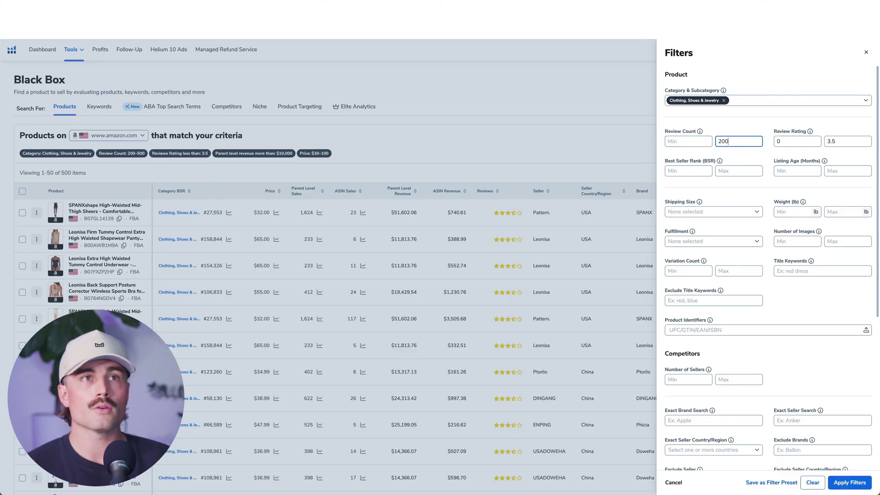
click(811, 125)
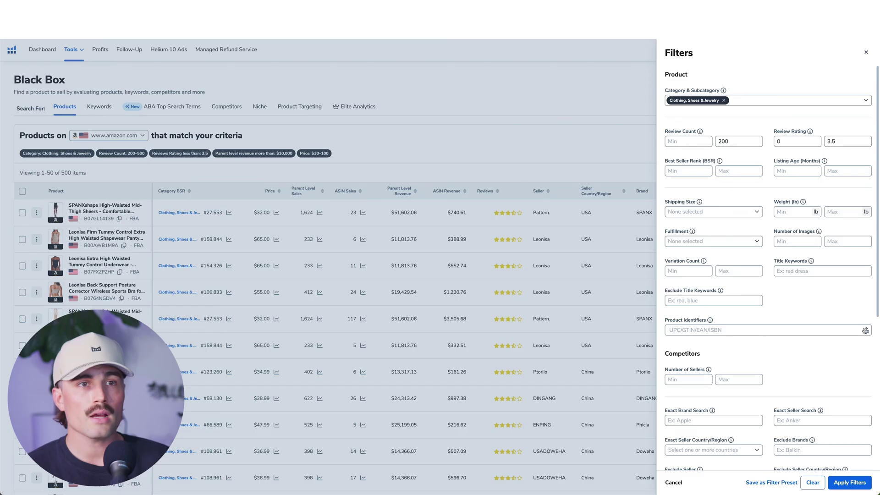
Step: Apply the edited filters and sort the products by parent level revenue, highest first
click(848, 485)
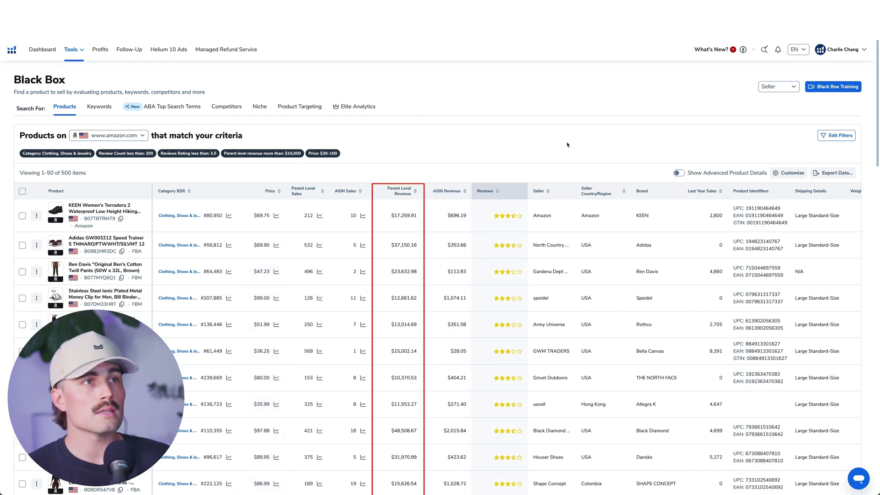
click(401, 192)
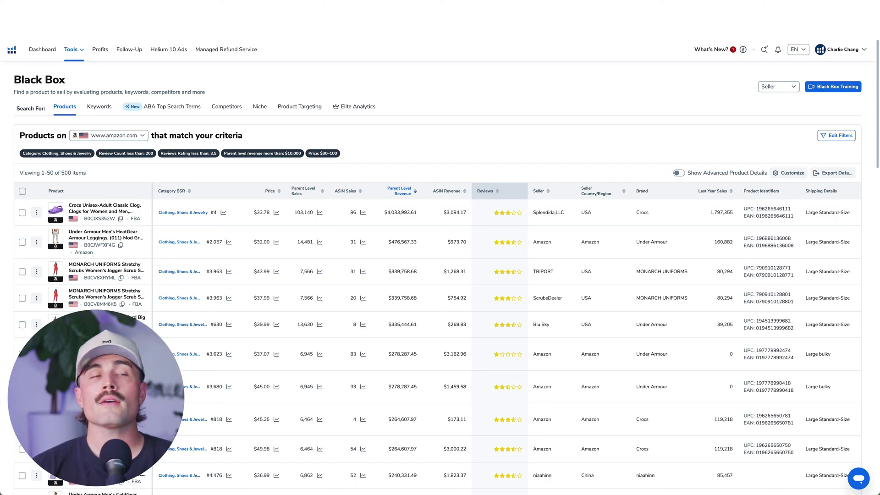
Step: Search Google for "helium 10 chrome extension" in a new browser page and open the Chrome Web Store listing
key(ctrl+t)
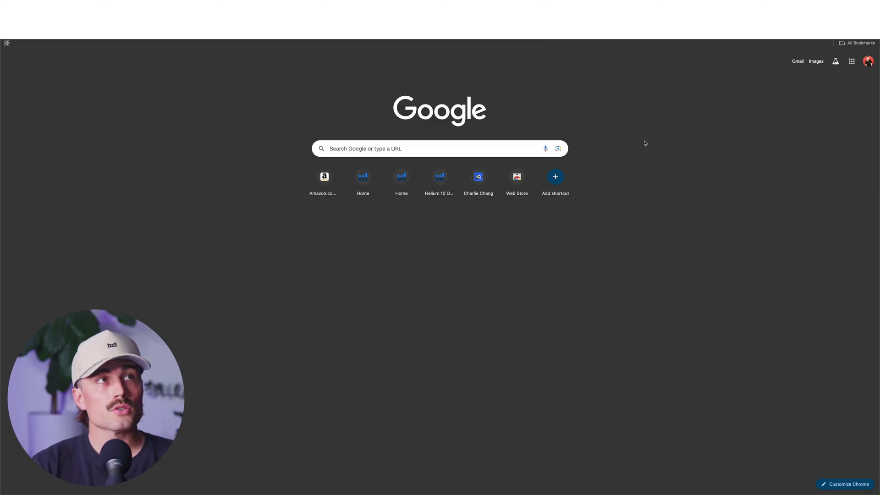
text(helium 10 c)
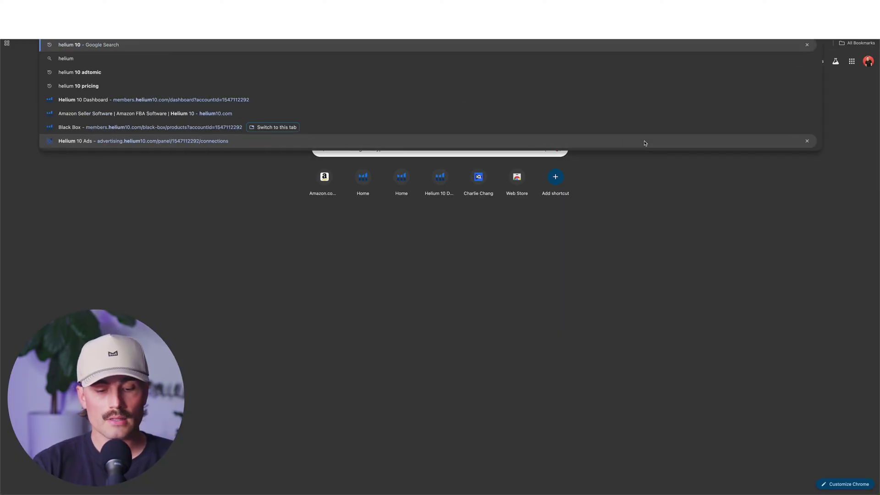
text(hrome extension)
key(Return)
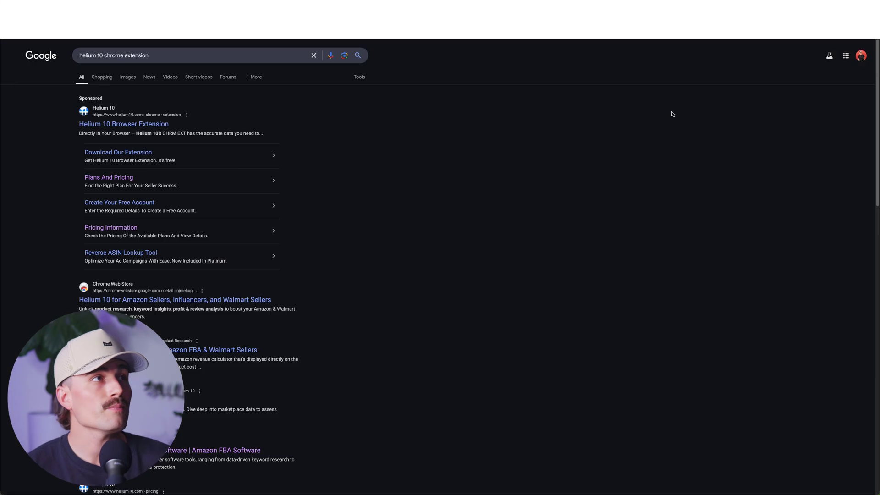
click(173, 300)
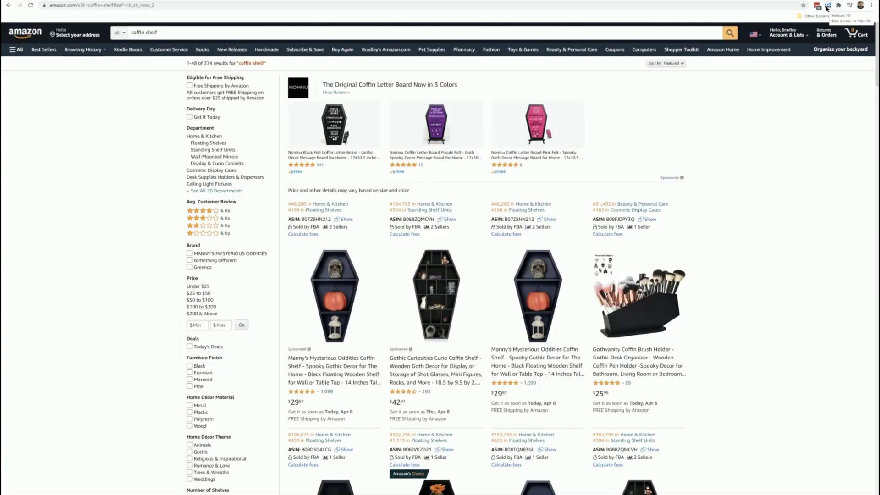
Step: Run the Helium 10 extension's Xray product research on the Amazon "coffin shelf" search results and examine its summary
click(828, 8)
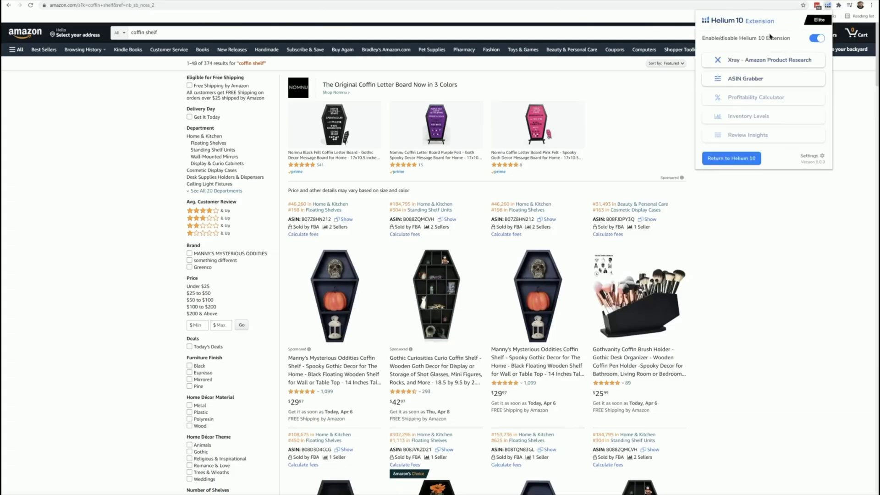
click(748, 60)
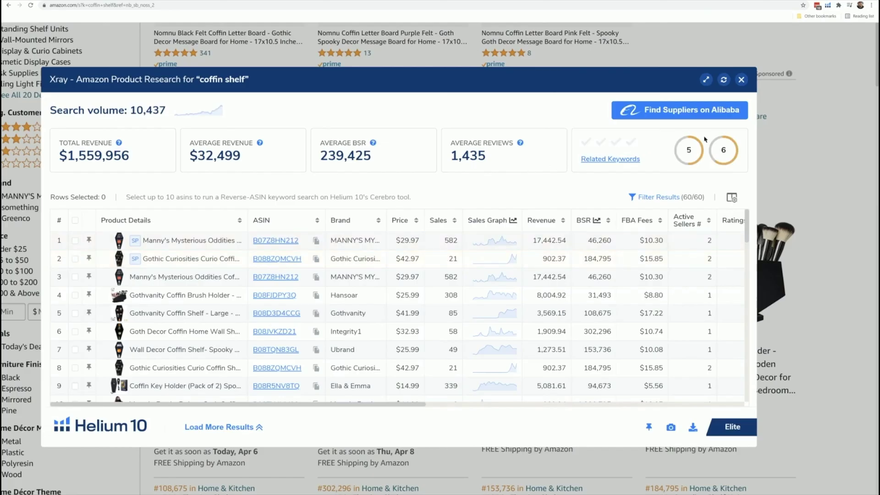
mouse_move(694, 155)
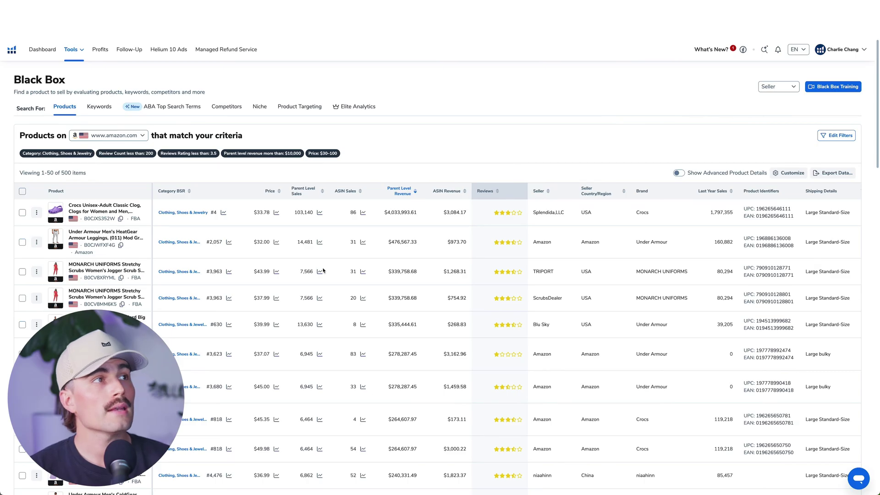
Step: Open the Crocs clog from the Black Box results on Amazon, expand its full product summary, and view price, BSR, rating and review history
click(107, 208)
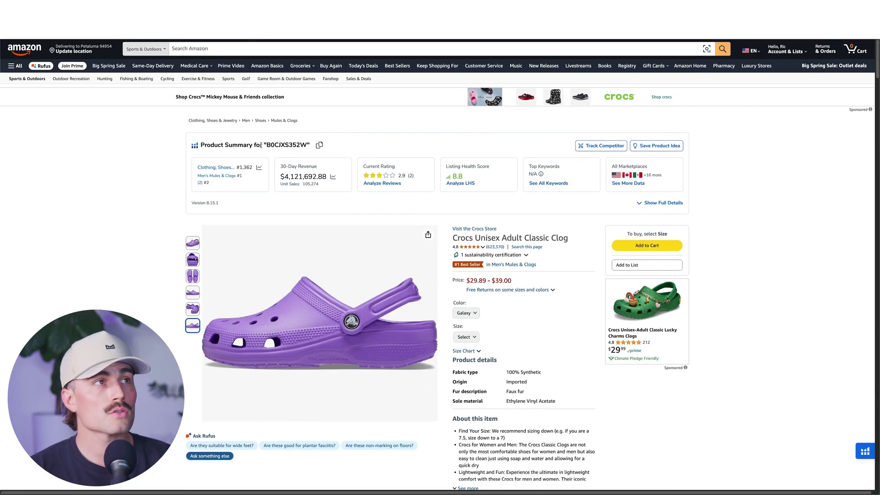
click(649, 203)
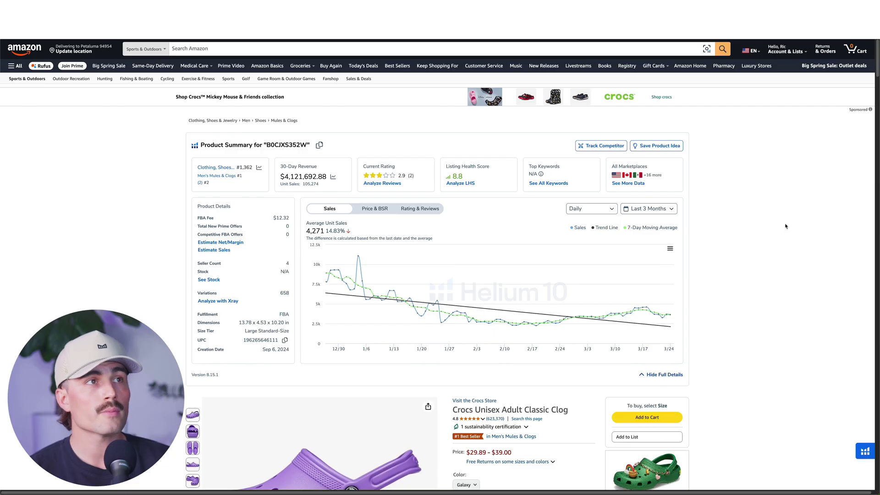
click(375, 209)
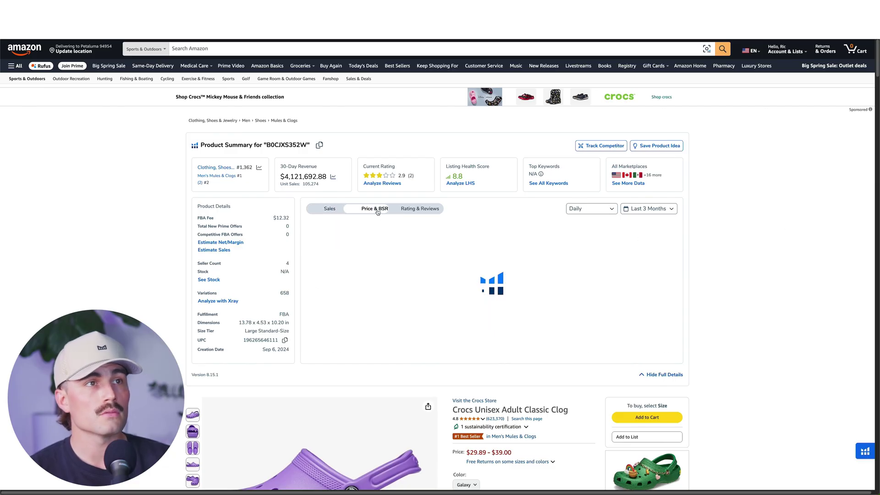
click(416, 210)
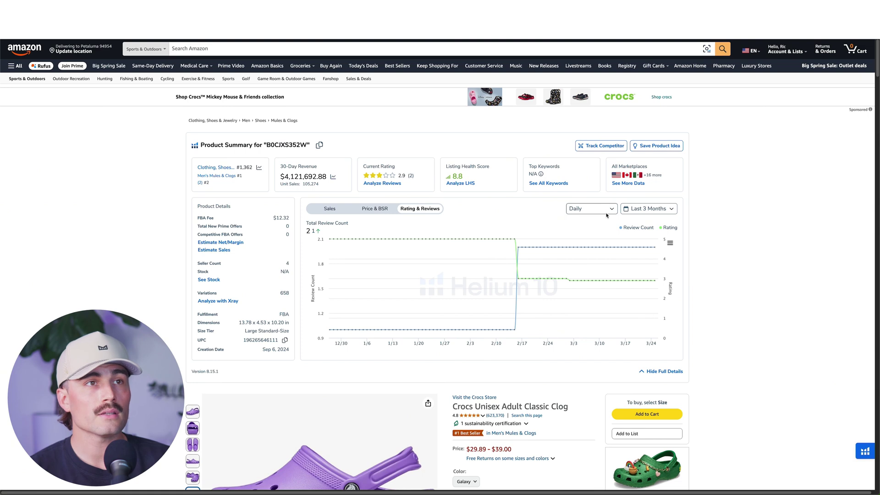
Step: Switch the product history chart to a monthly interval and examine the clog's sales trend
click(592, 210)
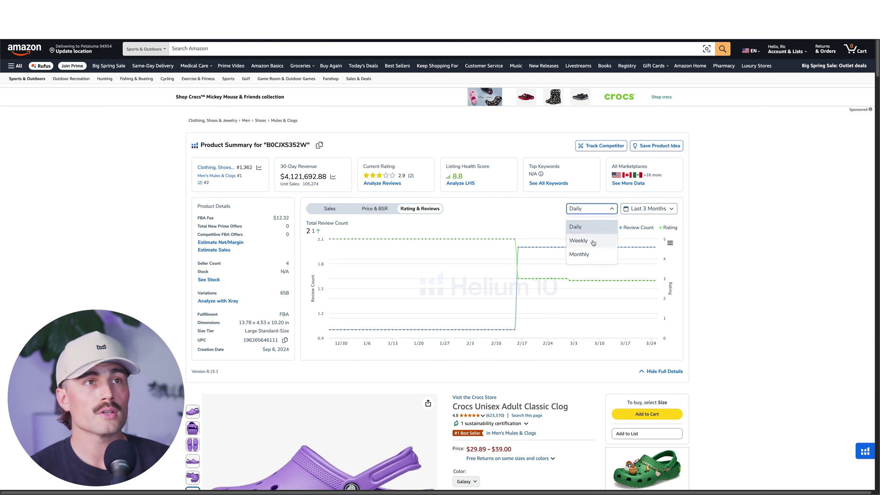
click(579, 253)
click(328, 209)
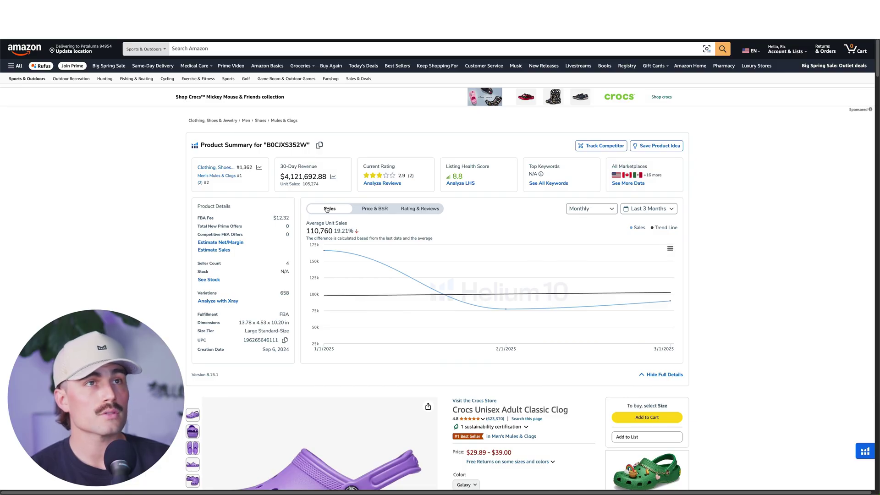
scroll(545, 237, down, 3)
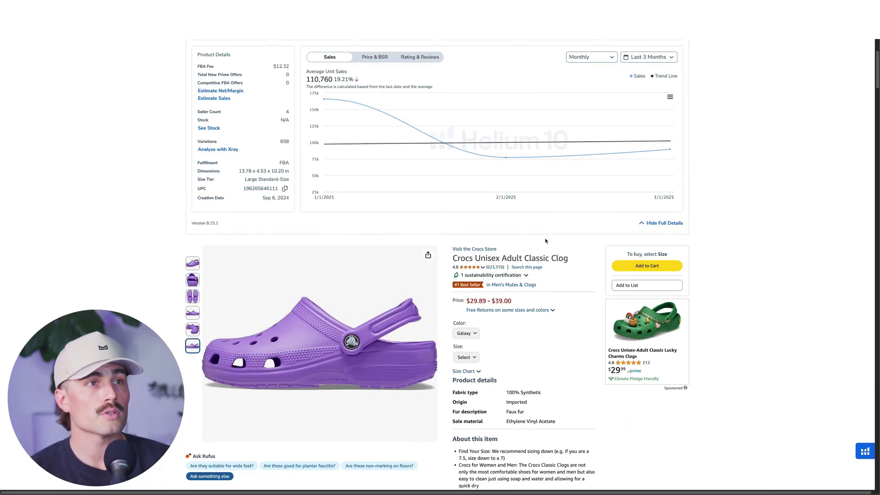
scroll(544, 238, up, 3)
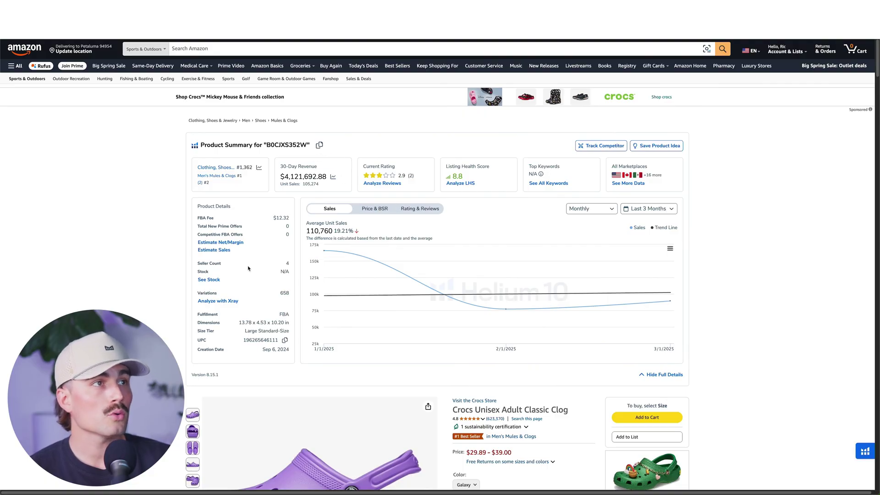
Step: Review the clog's estimated net and margin in the Profitability Calculator, and close the calculator
click(224, 244)
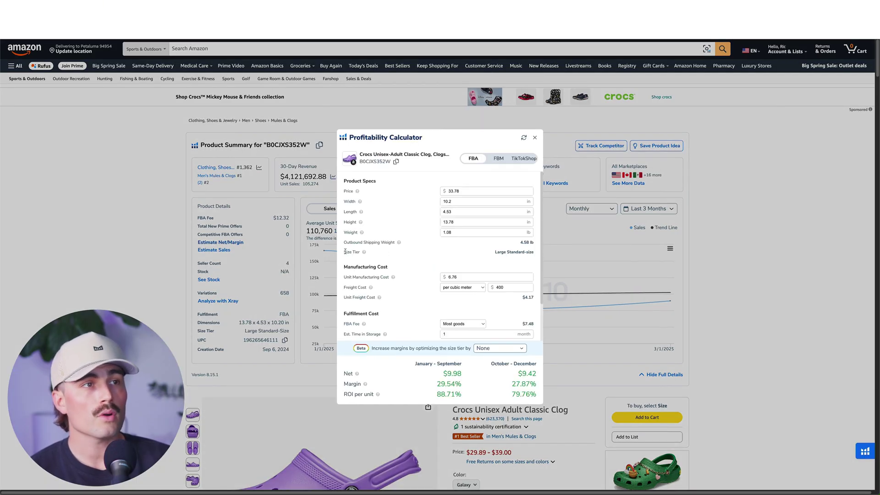
scroll(345, 252, down, 3)
scroll(345, 253, up, 3)
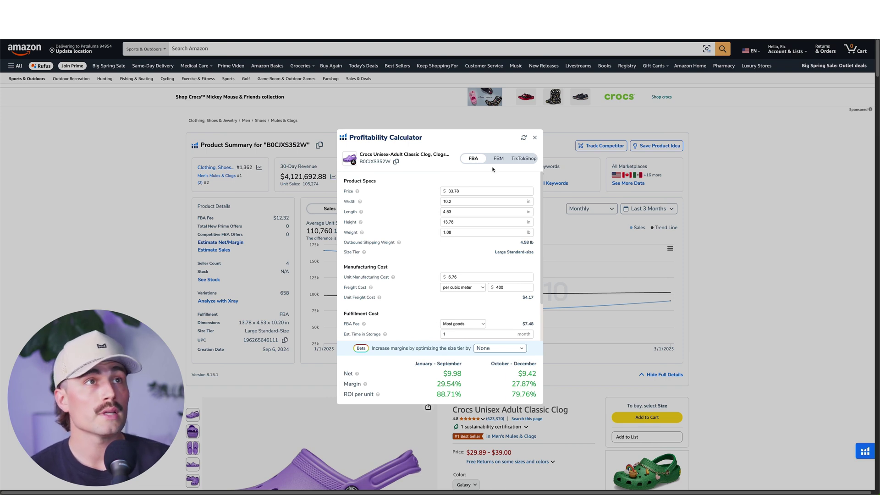
click(533, 139)
Step: Run an empty search in Amazon's Sports & Outdoors department and look through its landing page
click(146, 49)
click(261, 47)
key(Return)
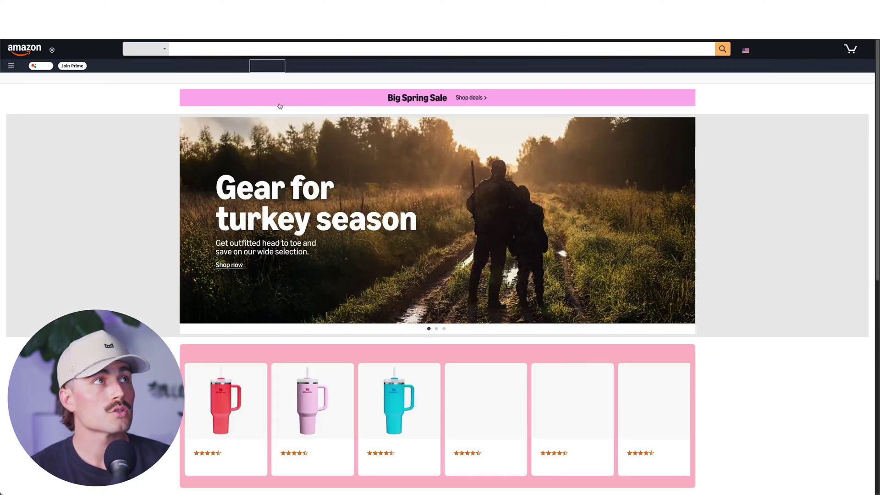
scroll(186, 262, down, 6)
scroll(114, 262, up, 6)
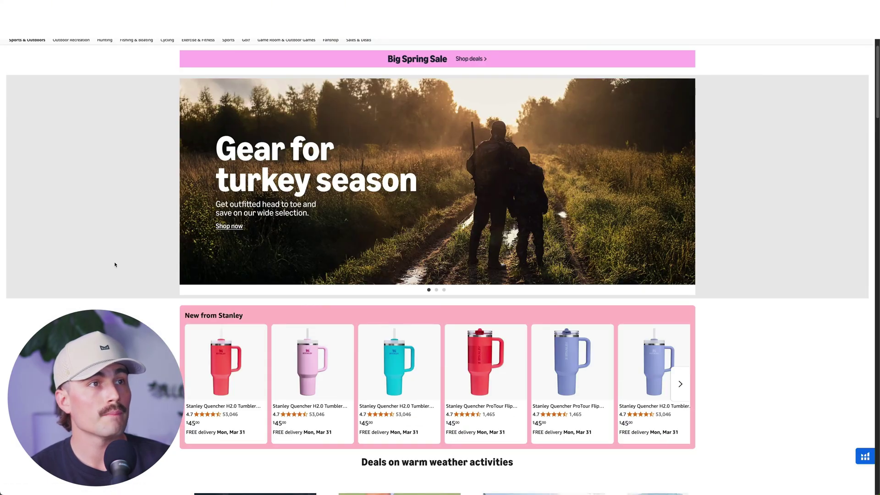
Step: Search Amazon for "crocs" and load the expanded full summary of the page 1 keyword niche
click(222, 50)
text(d)
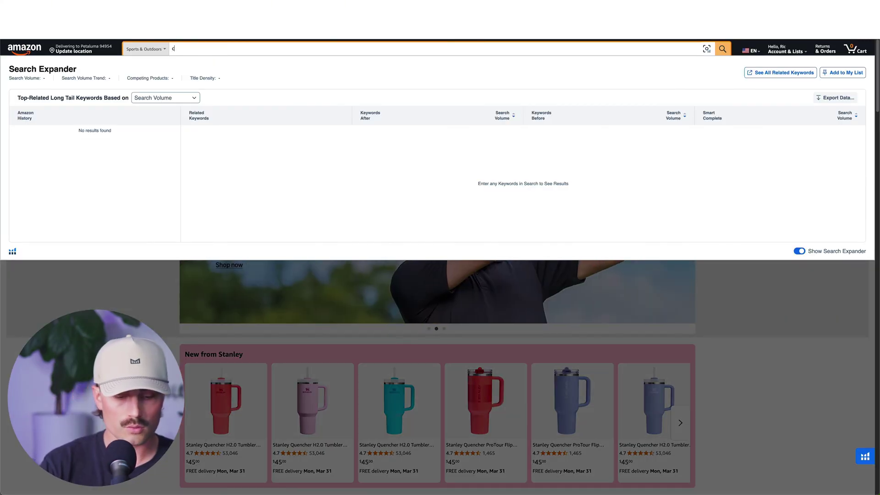
text(rocs)
key(Return)
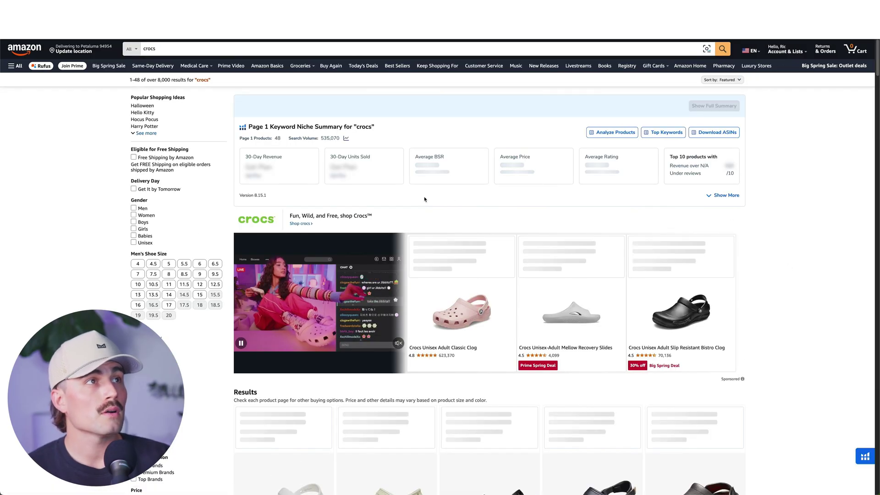
click(732, 196)
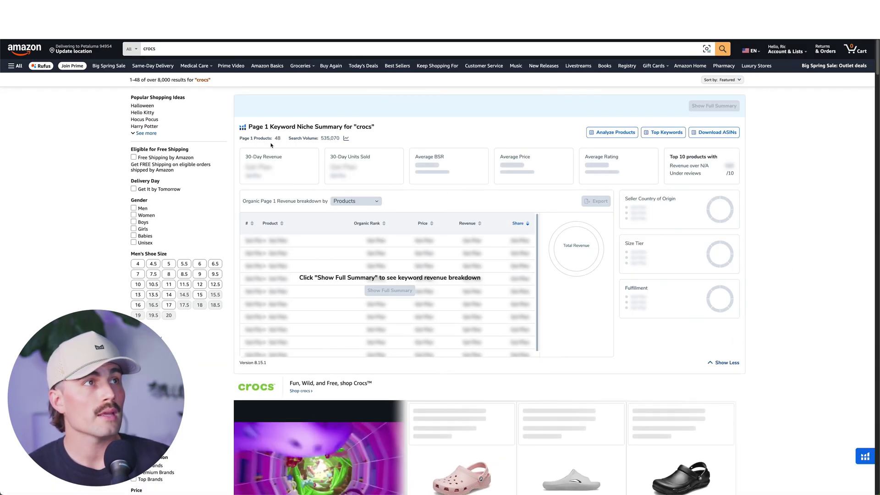
click(392, 291)
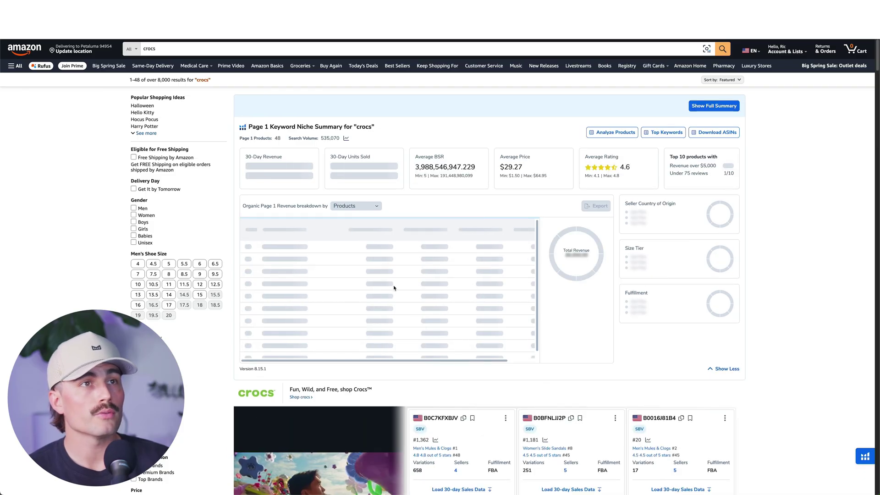
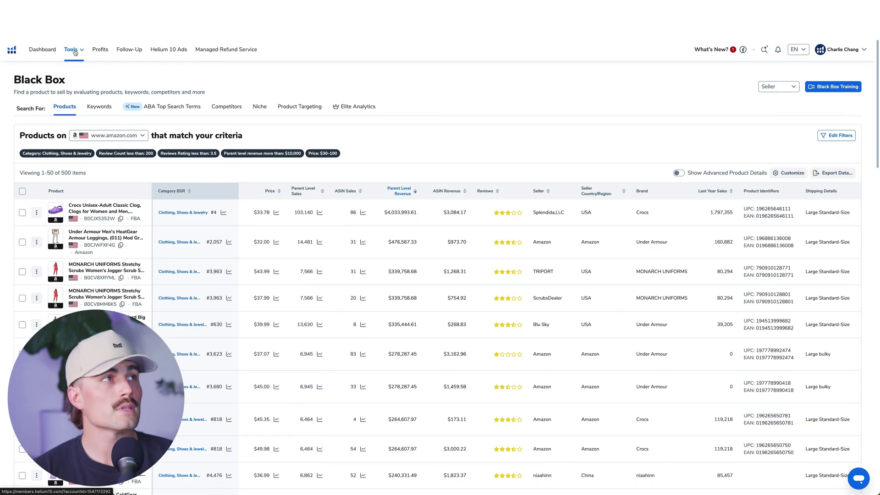
Step: Switch to Helium 10's Cerebro and get the keywords for the Crocs clog with ASIN B0CJXS352W
click(74, 50)
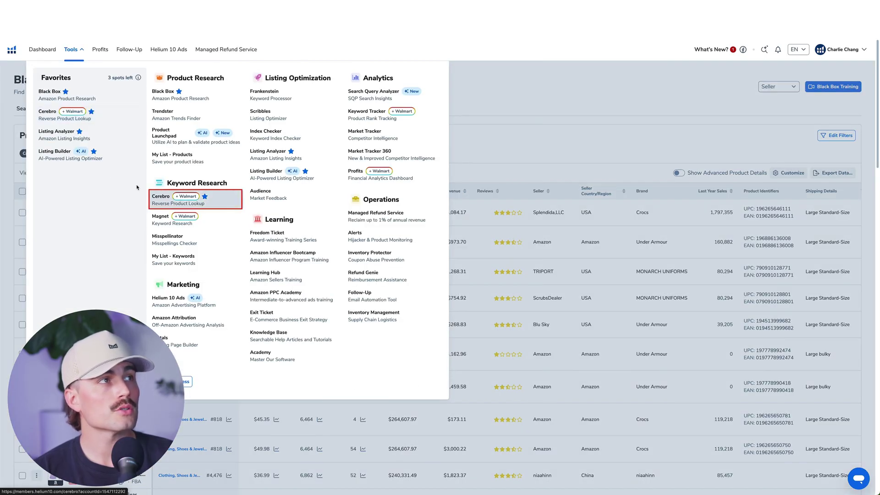
click(51, 114)
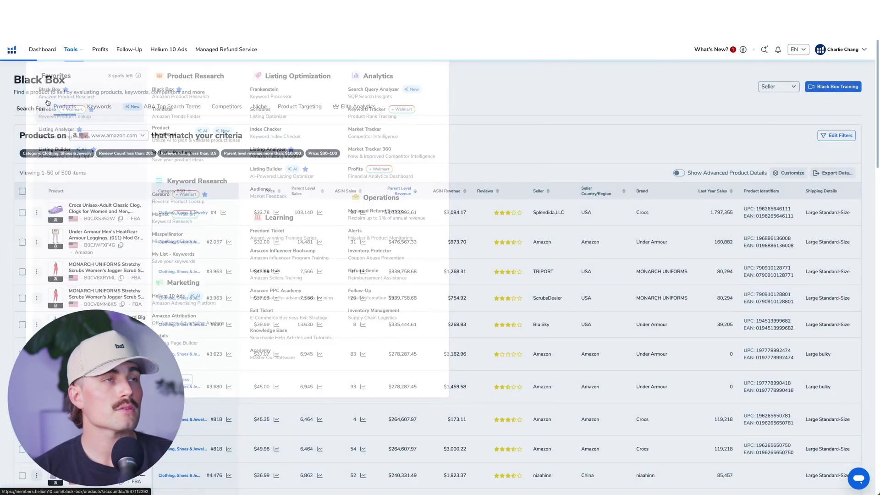
text(B0CJXS352W)
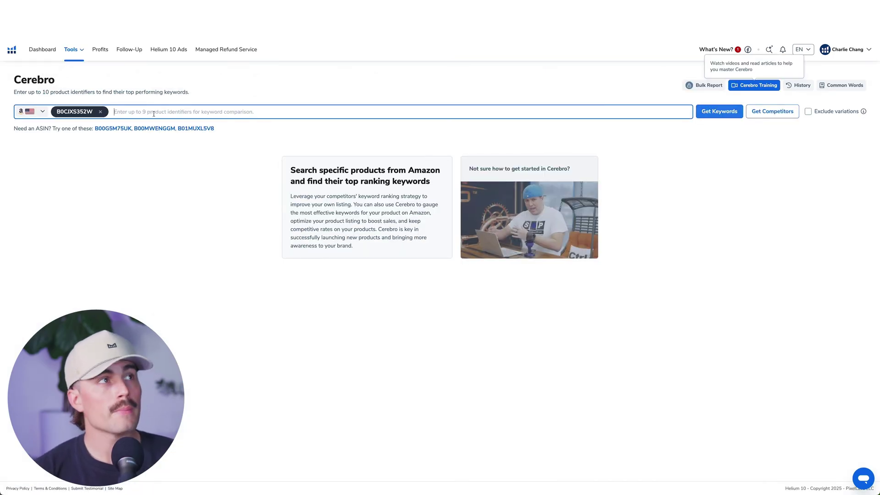
click(725, 115)
Step: Review the clog's keyword distribution and suggested PPC bids, and sort the keyword table by Keyword Sales, highest first
scroll(481, 156, down, 3)
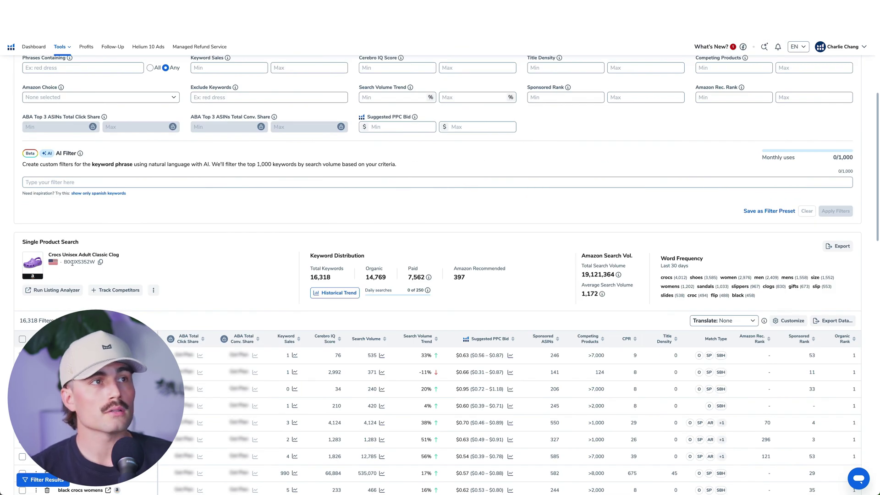
scroll(115, 247, down, 1)
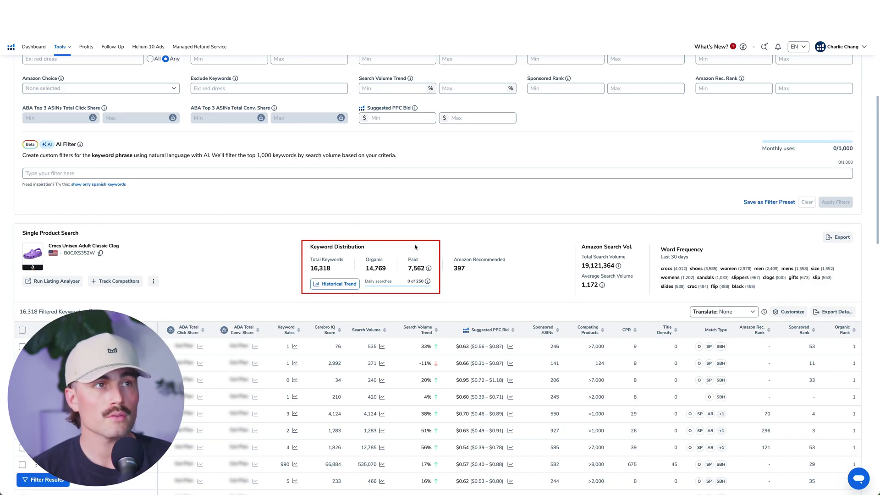
scroll(416, 248, down, 3)
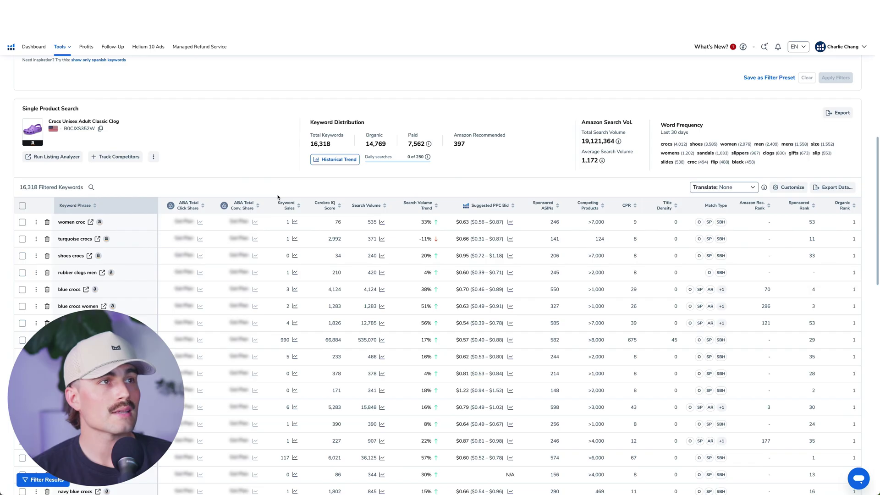
mouse_move(325, 204)
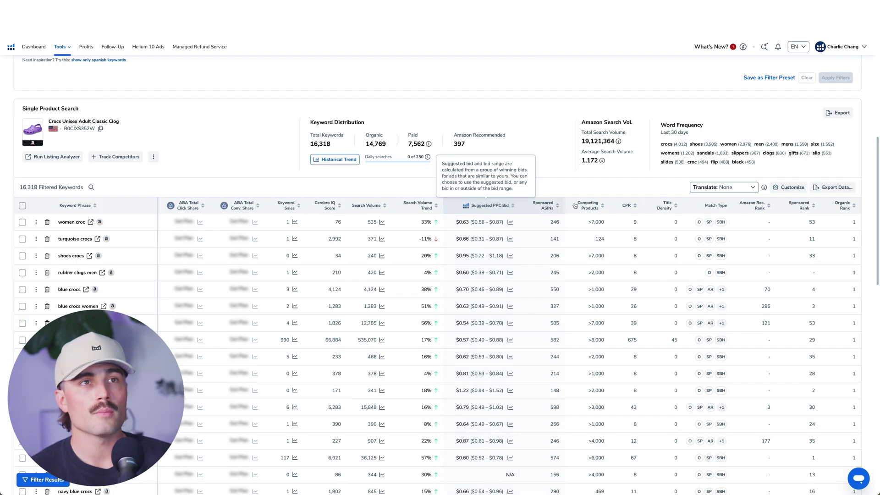
click(298, 206)
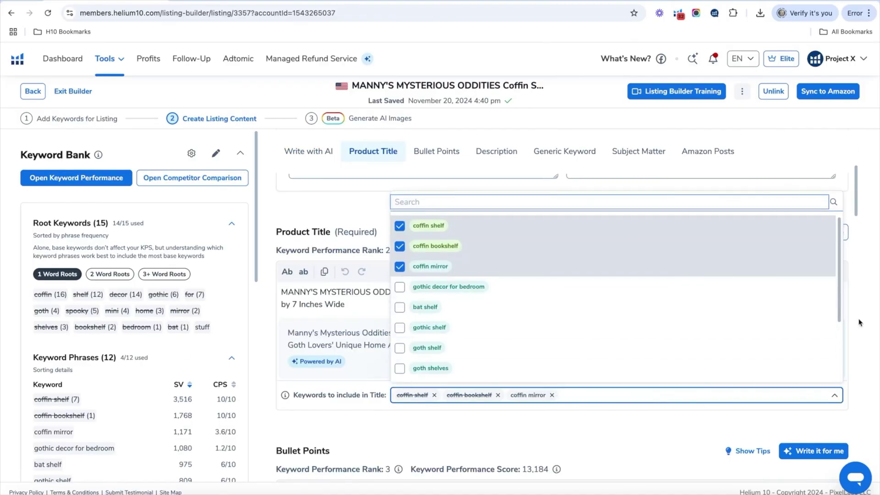
Step: Close the title keyword list in the coffin shelf listing and discard the AI-suggested product title
click(478, 429)
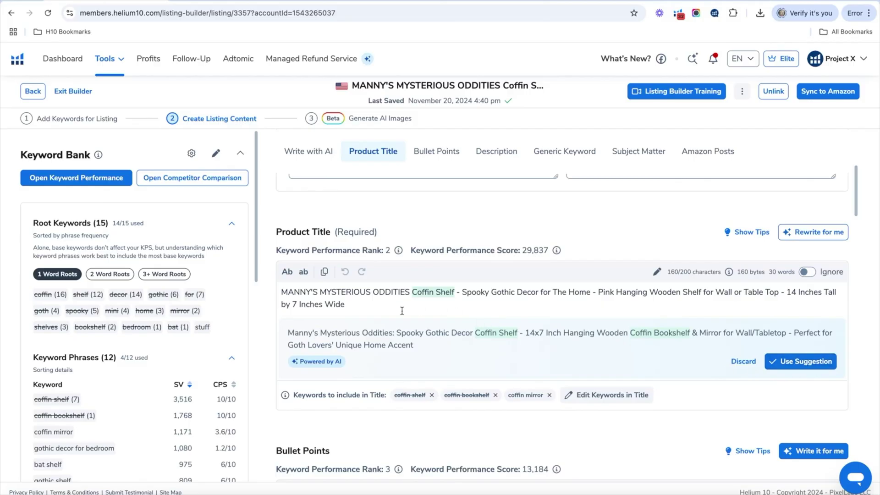
click(743, 361)
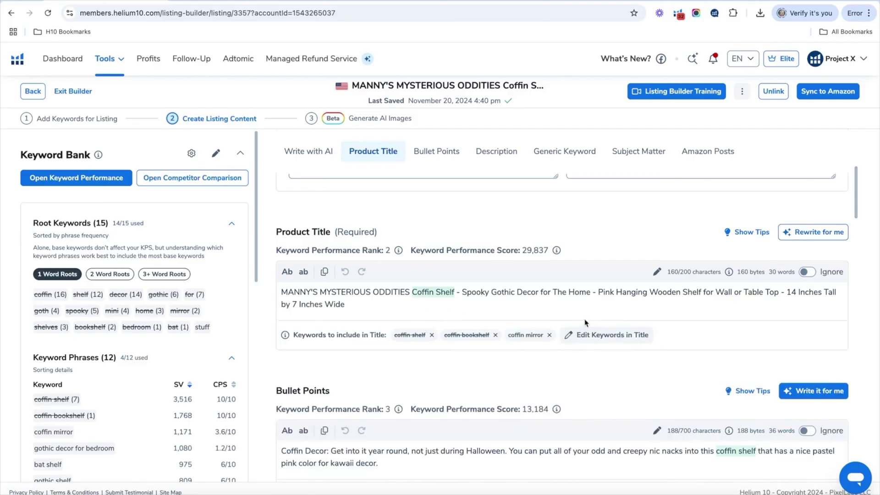
Step: Have AI write the coffin shelf listing's bullet points and view the suggested keywords for the first bullet
click(812, 322)
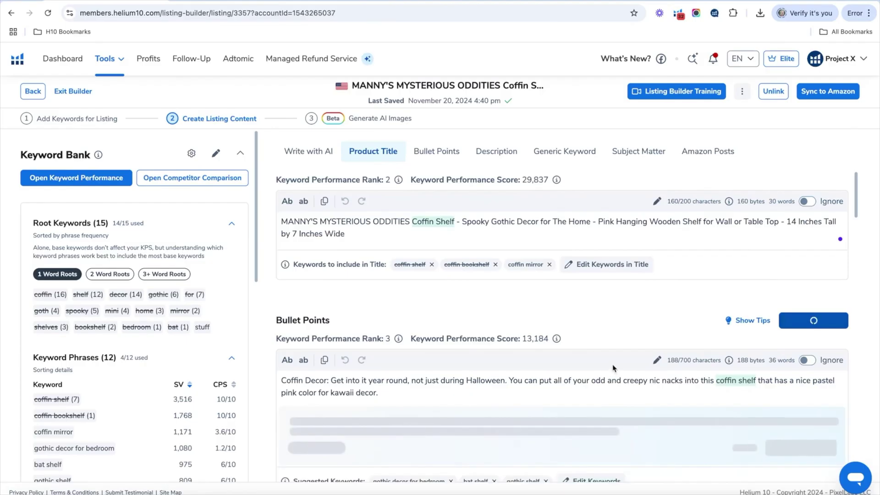
scroll(612, 365, down, 4)
scroll(613, 361, up, 1)
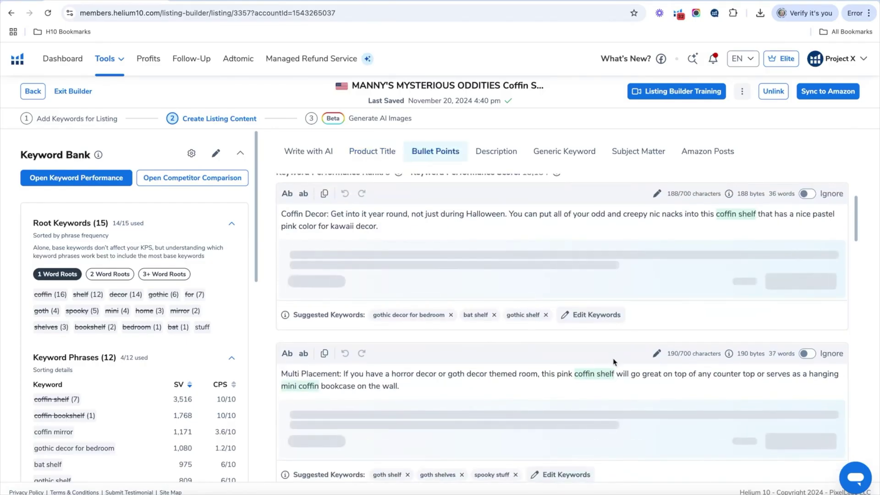
click(587, 317)
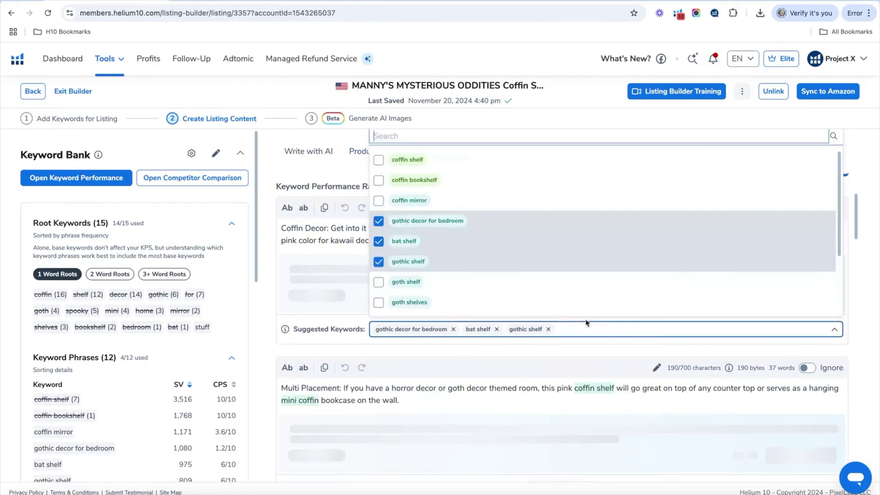
click(324, 174)
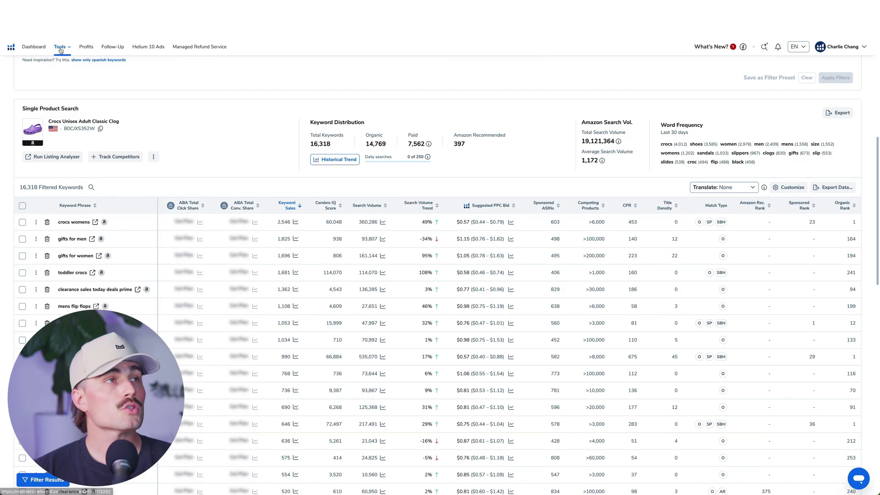
Step: Open Listing Builder and acknowledge its "Write it for me" introduction
click(60, 48)
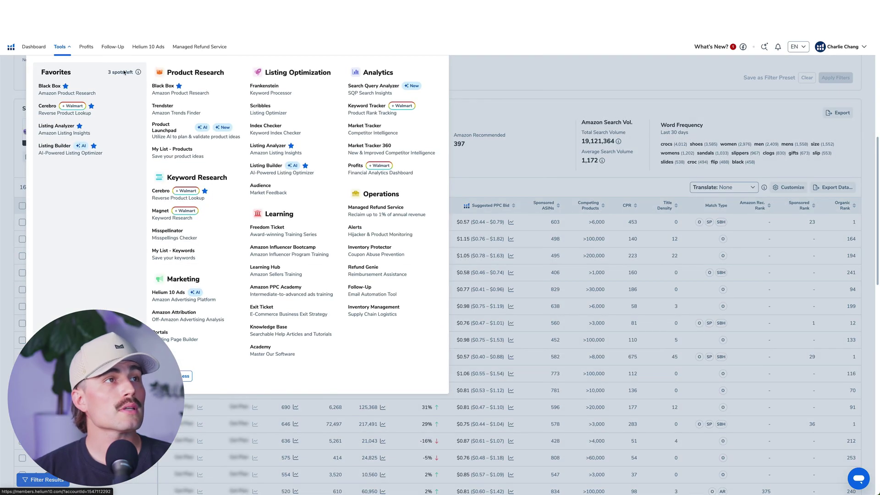
click(266, 170)
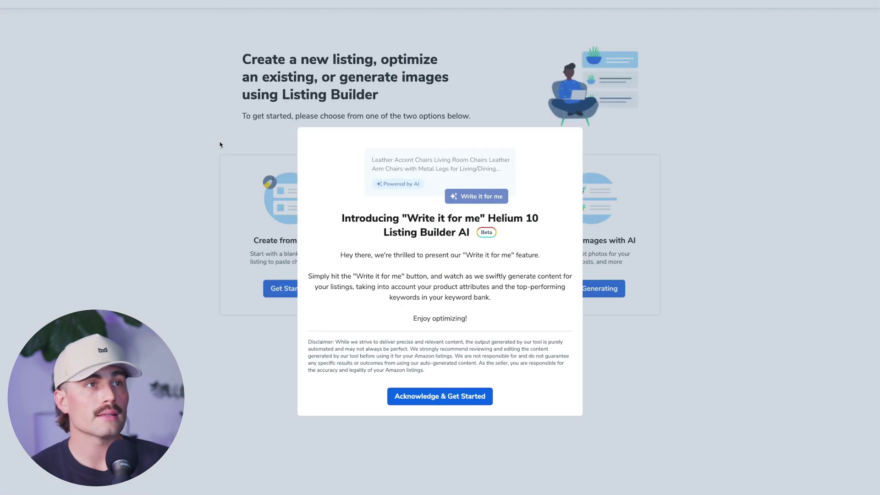
click(439, 394)
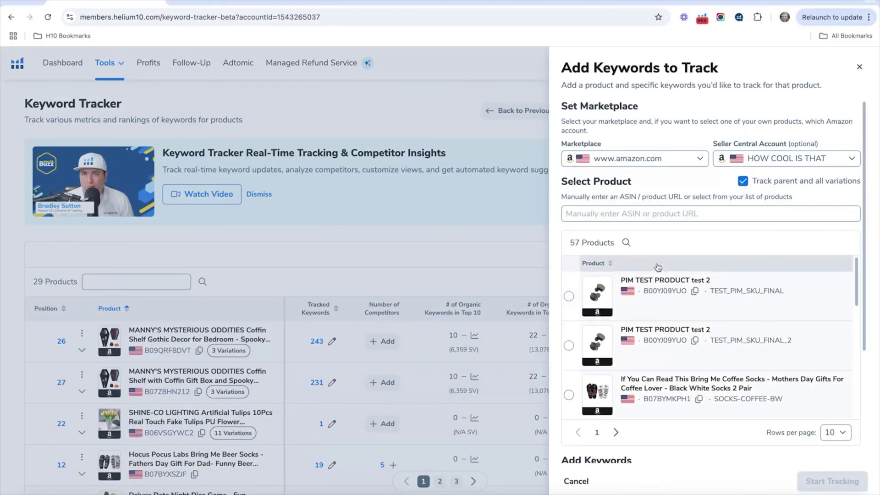
Step: Paste the product identifier in Keyword Tracker's add form and enter the keywords "coffin letterboard" and "ooky coffin letter"
right_click(590, 213)
click(618, 287)
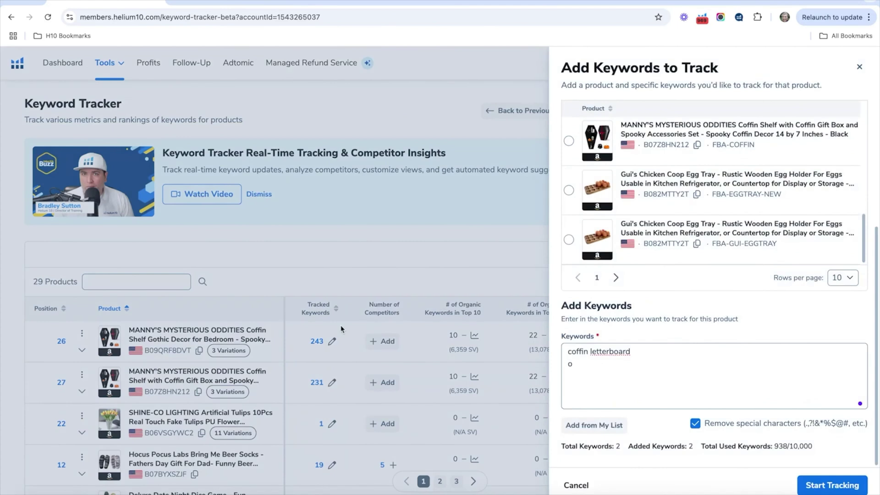
text(ooky coffin letter)
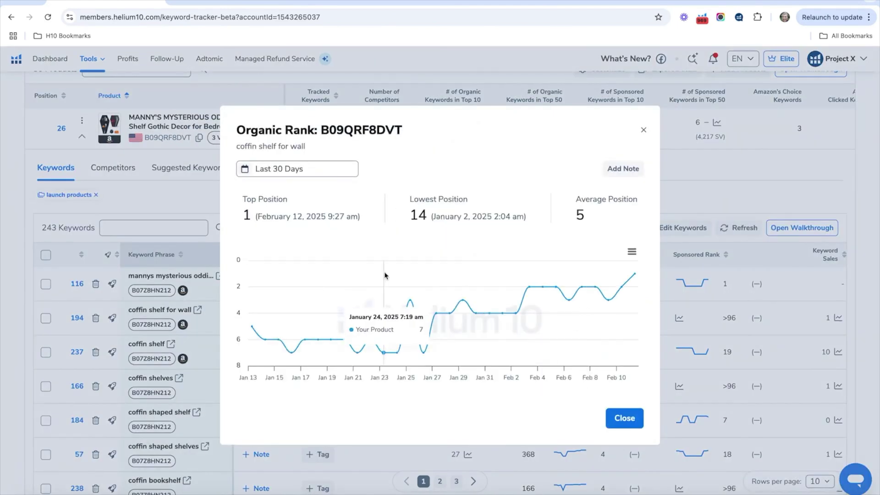
Step: View the 30-day organic rank history for "mannys mysterious oddities", close the chart, and examine the tracked keyword table
click(279, 170)
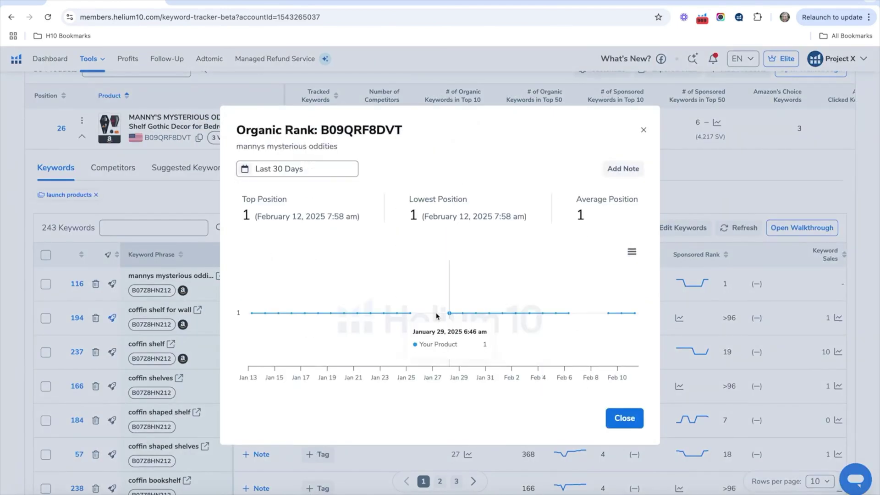
click(624, 418)
scroll(612, 359, right, 5)
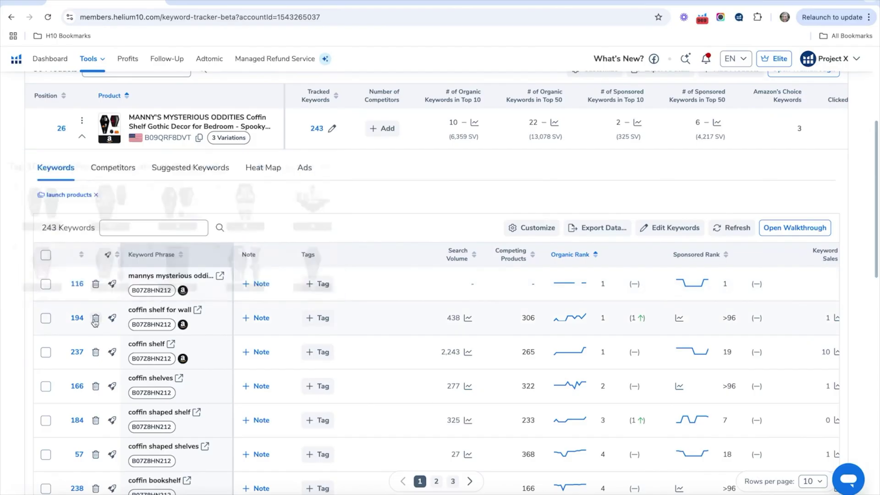
mouse_move(112, 323)
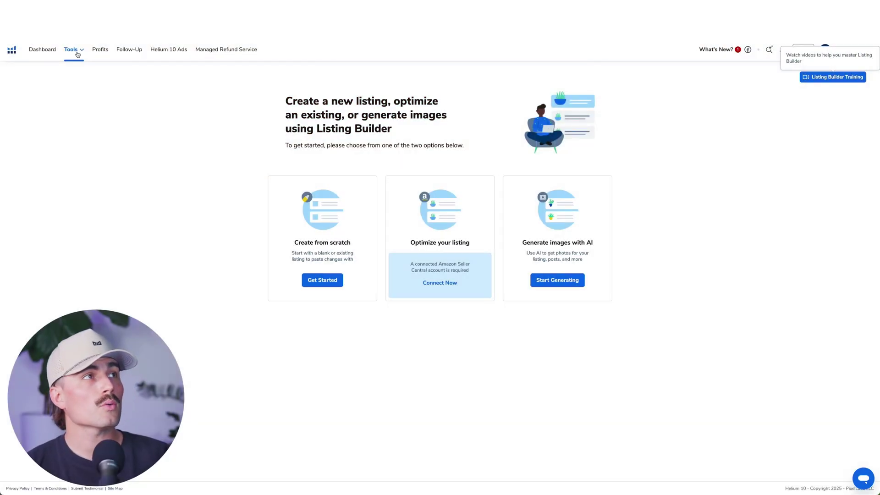
Step: Open Keyword Tracker, and look through the Cat Toys market's volume, market share and keyword search volume
click(78, 54)
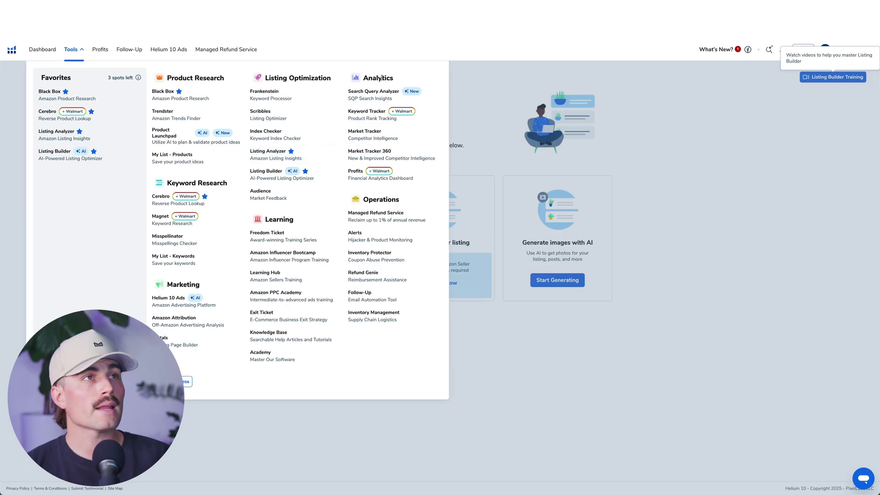
click(368, 112)
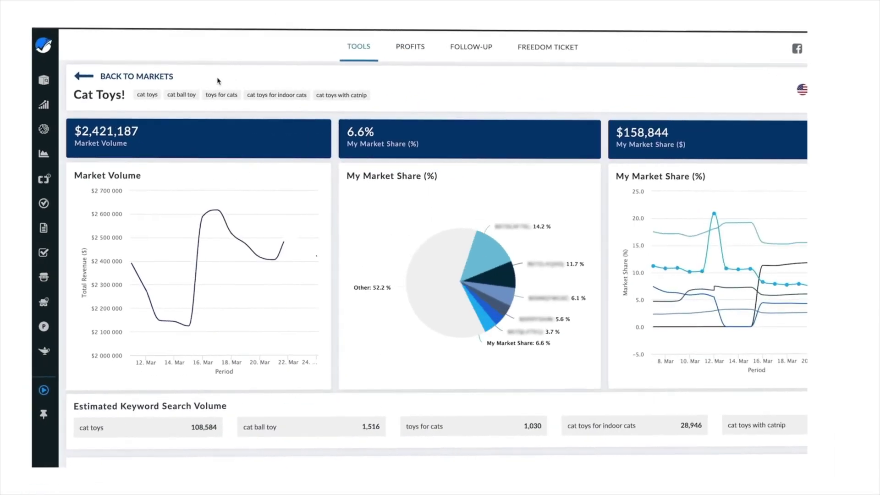
scroll(222, 78, down, 10)
scroll(219, 74, down, 3)
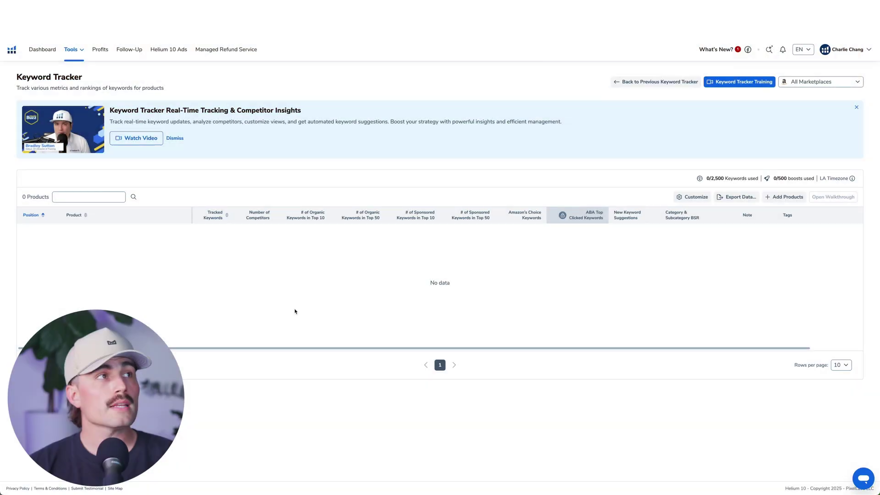
Step: Open the Yoga Mat market in Market Tracker and examine its market volume, market share and product list
click(71, 49)
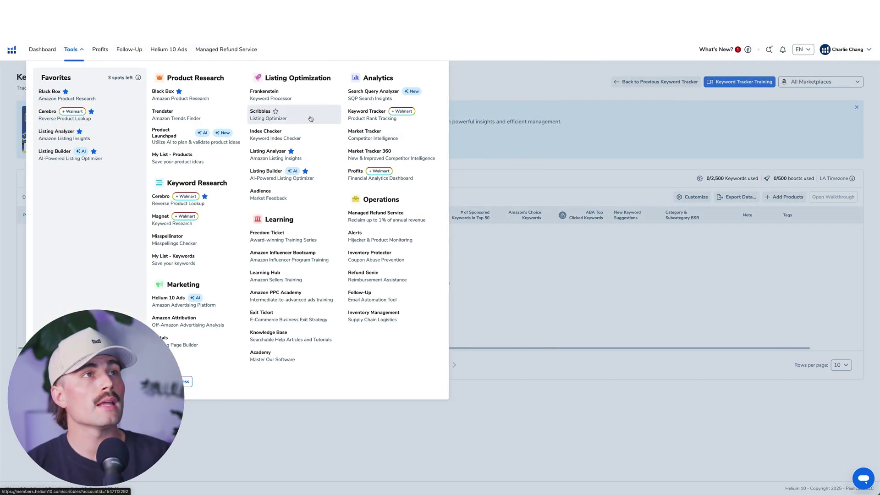
click(370, 134)
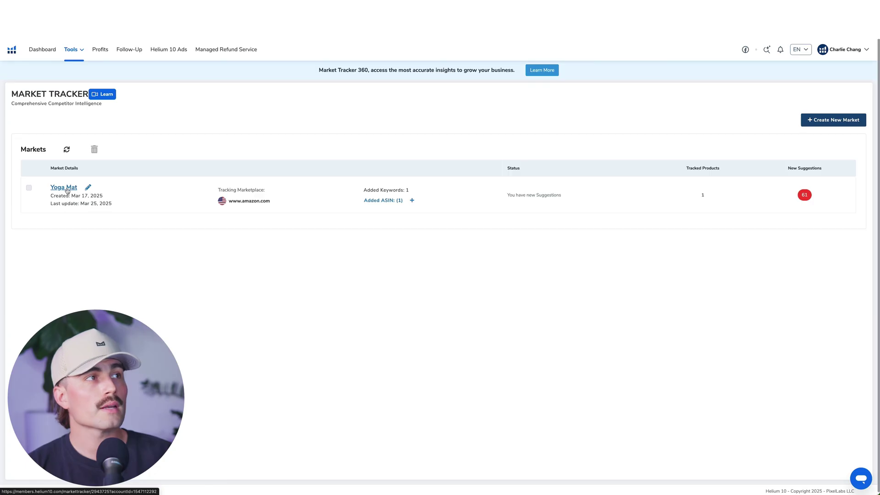
click(64, 188)
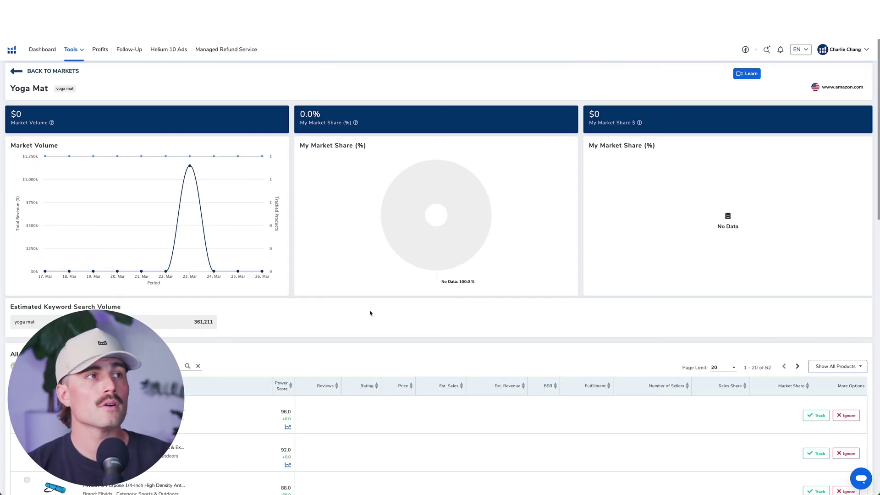
scroll(324, 325, down, 1)
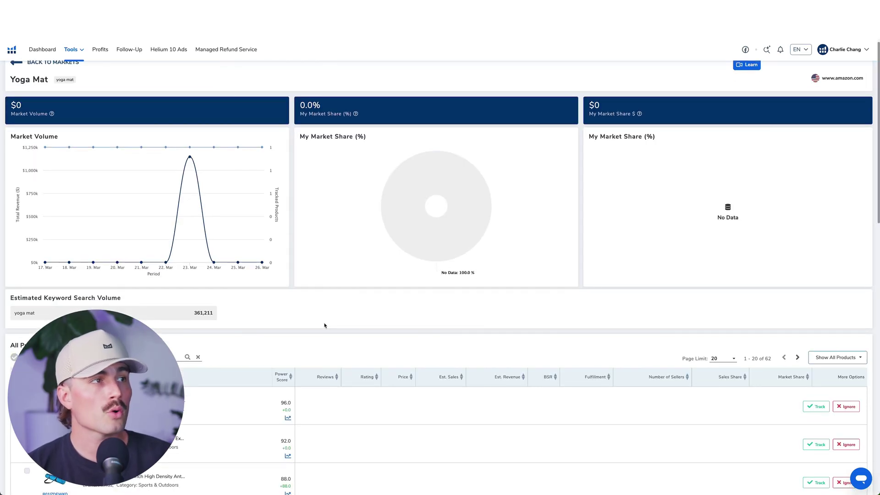
scroll(324, 326, down, 1)
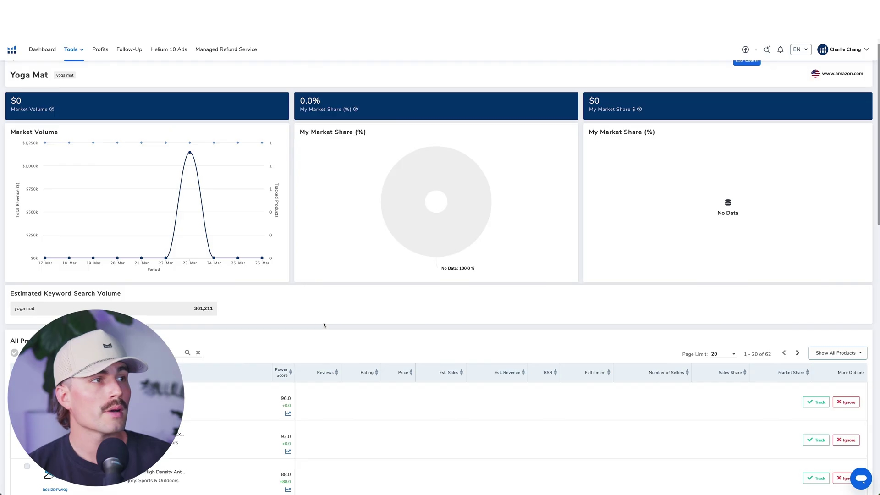
scroll(324, 325, up, 1)
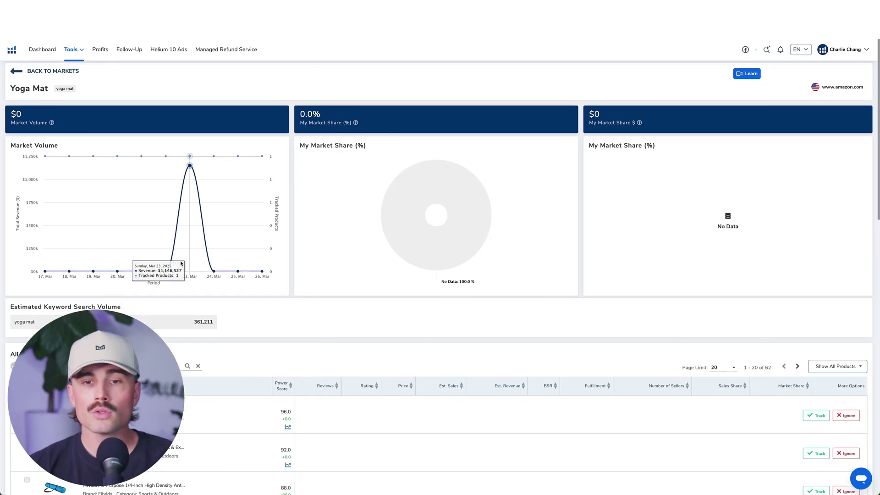